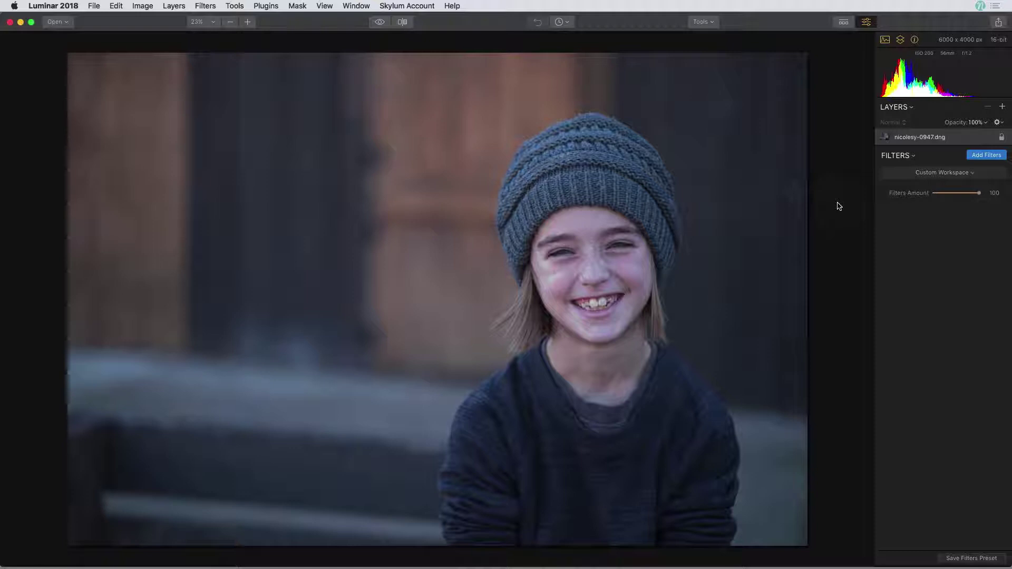
# Apply Accent - AI Filter with a slightly raised Boost, then add LUT Mapping to the stack.
pyautogui.click(986, 155)
pyautogui.scroll(3, 845, 201)
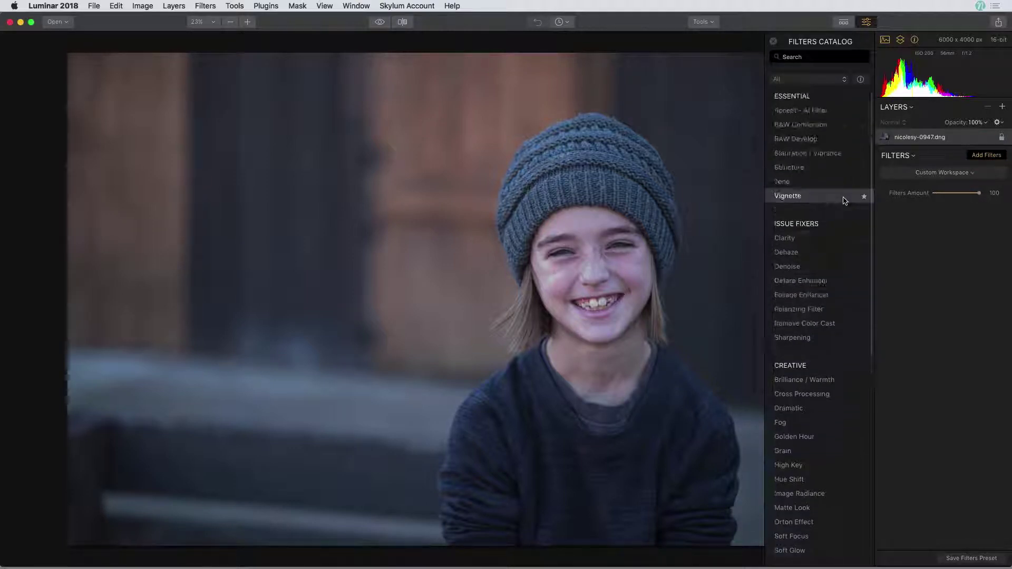
pyautogui.click(822, 110)
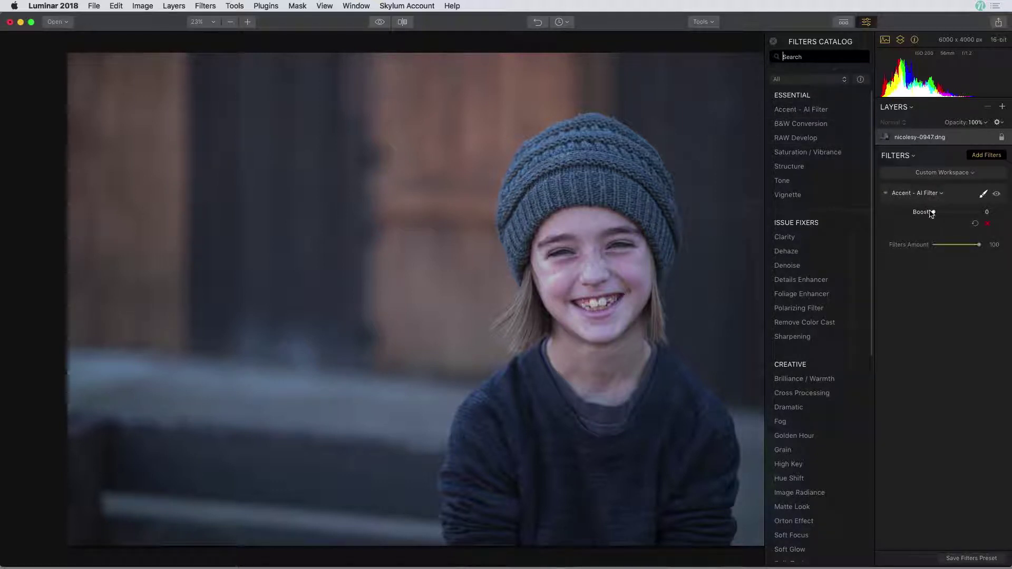
pyautogui.moveTo(932, 212); pyautogui.dragTo(943, 213)
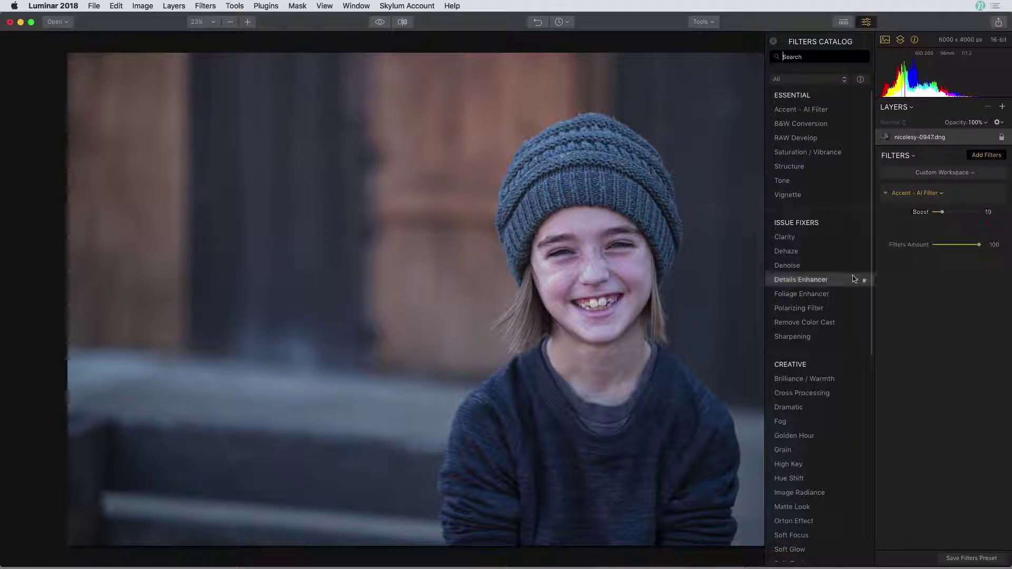
pyautogui.scroll(-10, 854, 278)
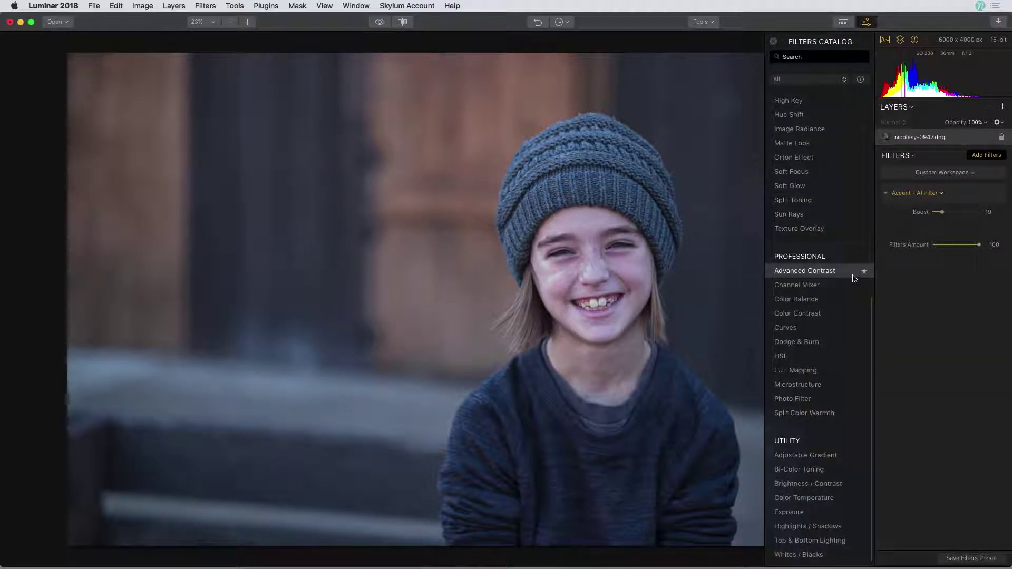
pyautogui.click(834, 373)
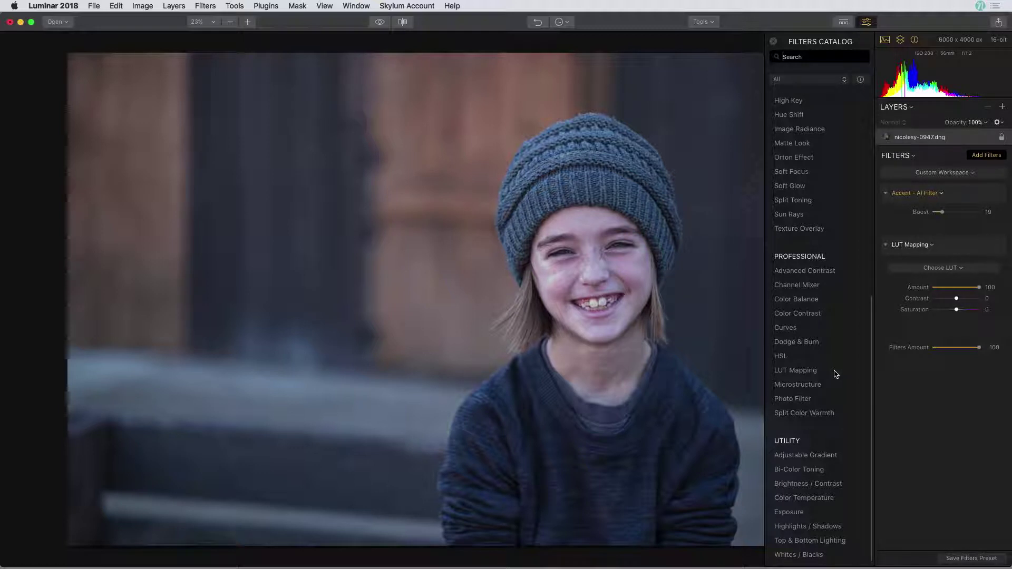
# Choose the Manhattan LUT in LUT Mapping and lower its Amount to 77.
pyautogui.click(962, 273)
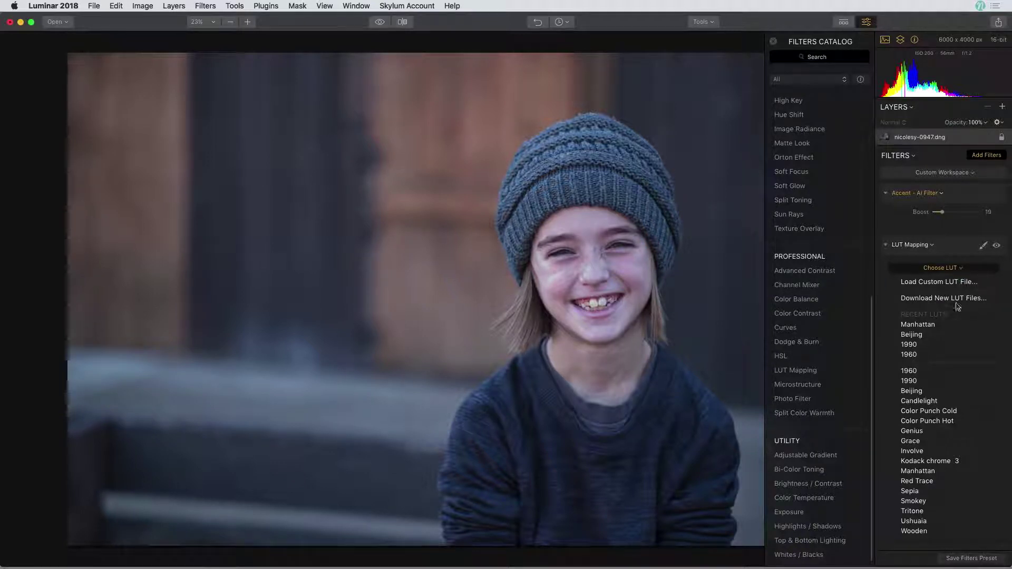
pyautogui.click(962, 471)
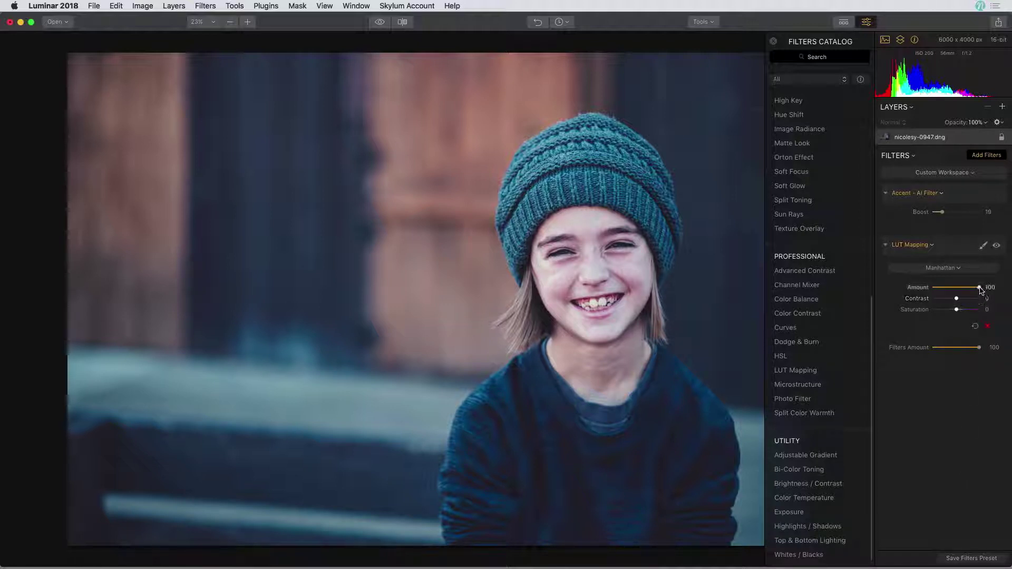
pyautogui.moveTo(979, 288); pyautogui.dragTo(954, 313)
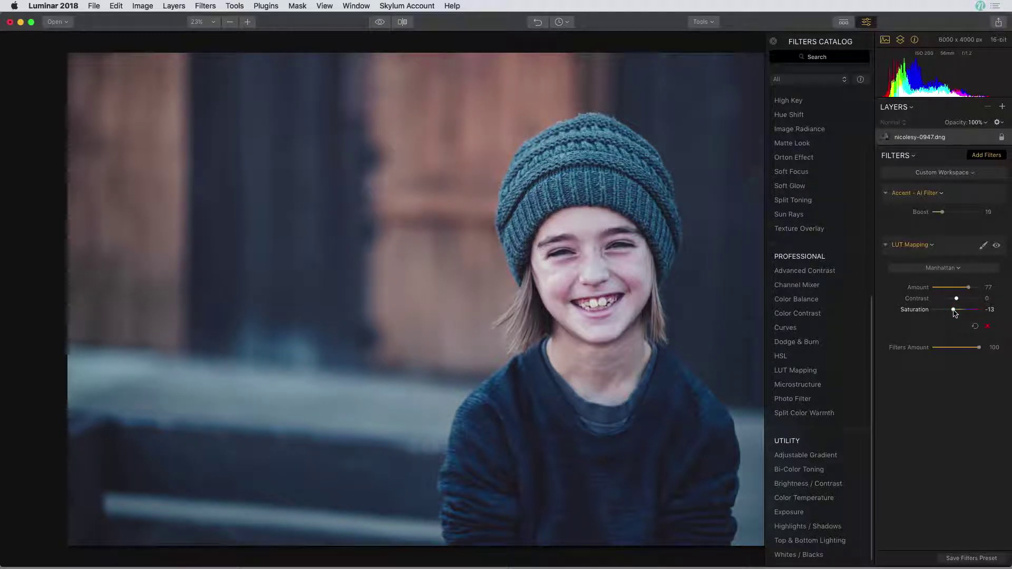
# Add the Orton Effect filter and set its Amount to 22.
pyautogui.click(825, 159)
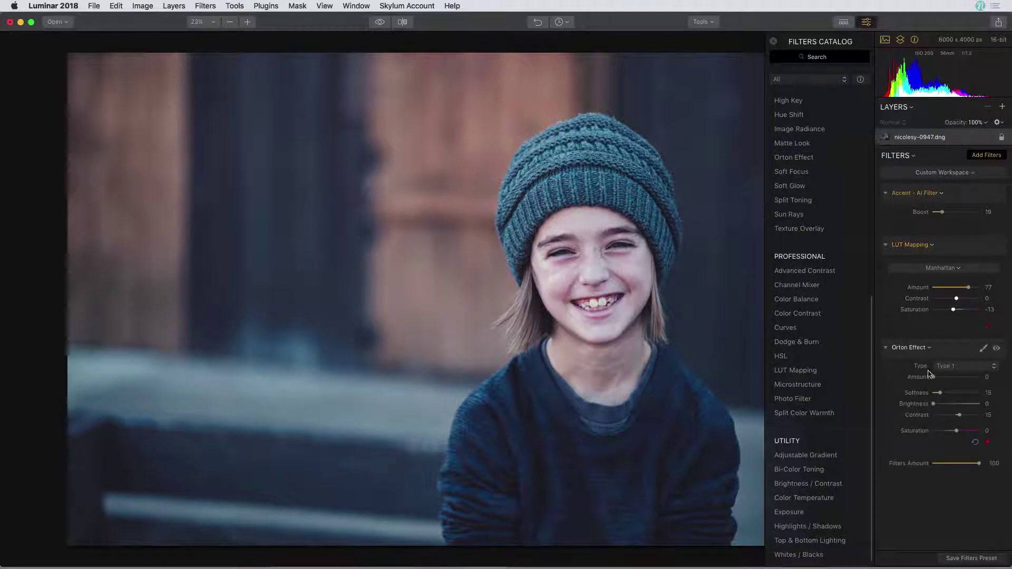
pyautogui.moveTo(932, 377); pyautogui.dragTo(943, 380)
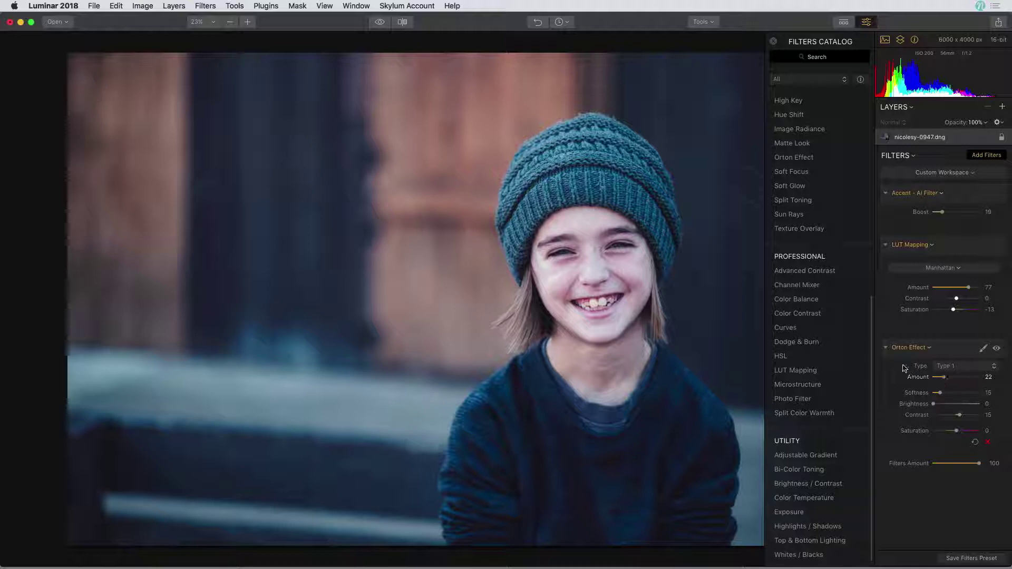
pyautogui.scroll(5, 849, 358)
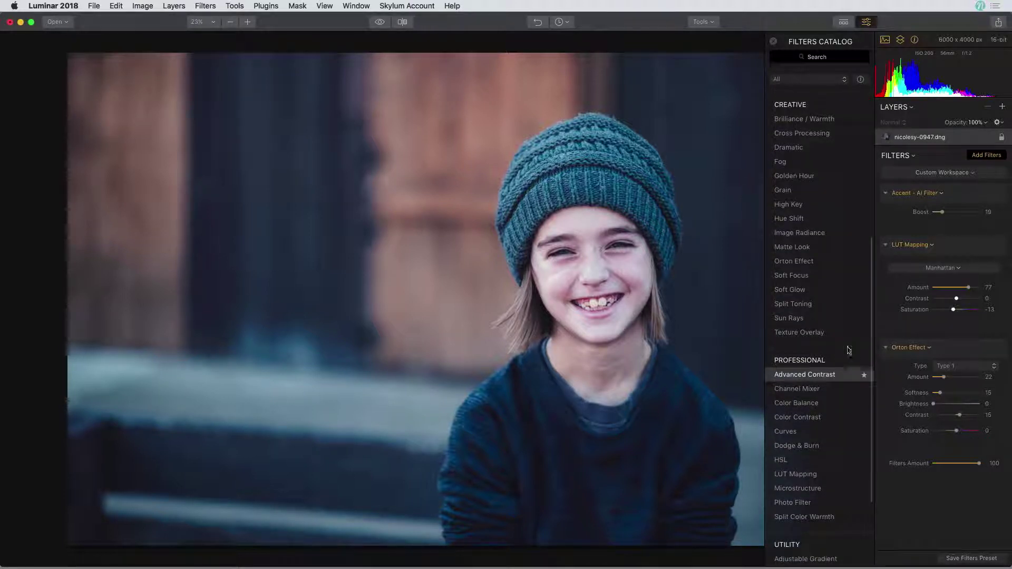
# Add Brilliance / Warmth at Warmth 34 and compare the edit with the original.
pyautogui.click(820, 119)
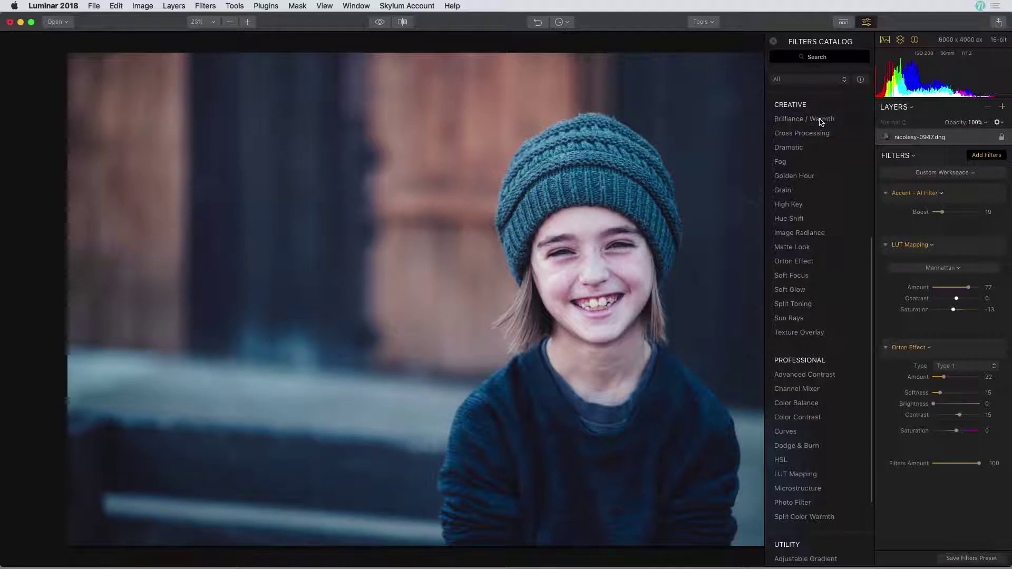
pyautogui.click(773, 41)
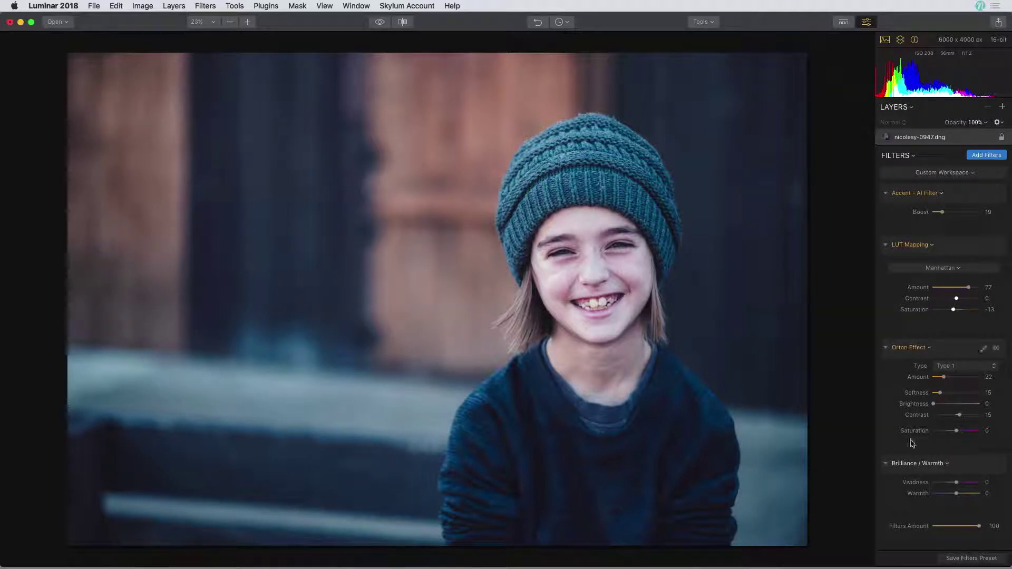
pyautogui.moveTo(956, 493); pyautogui.dragTo(964, 494)
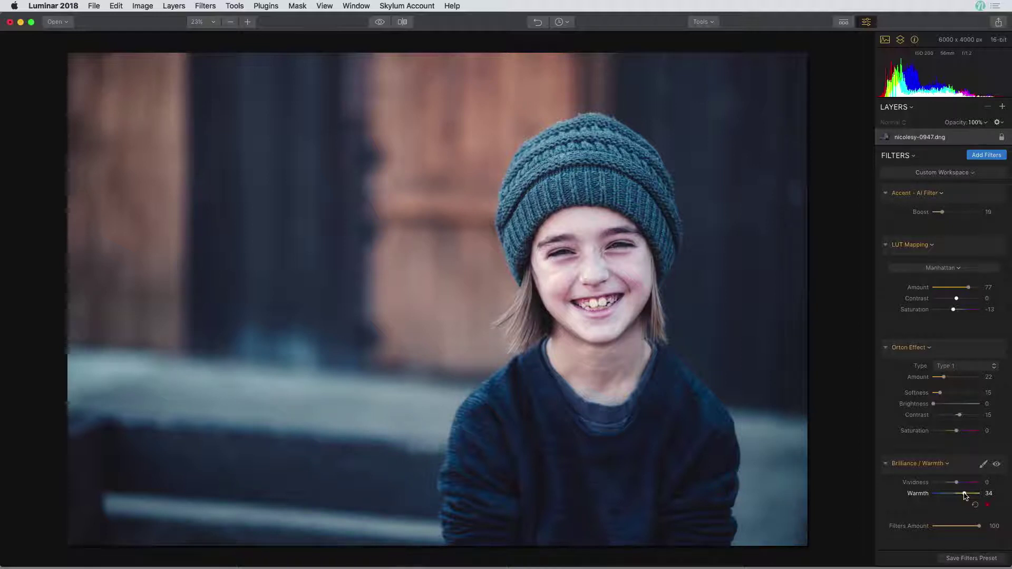
pyautogui.press('\\')
pyautogui.press('\\')
pyautogui.click(843, 22)
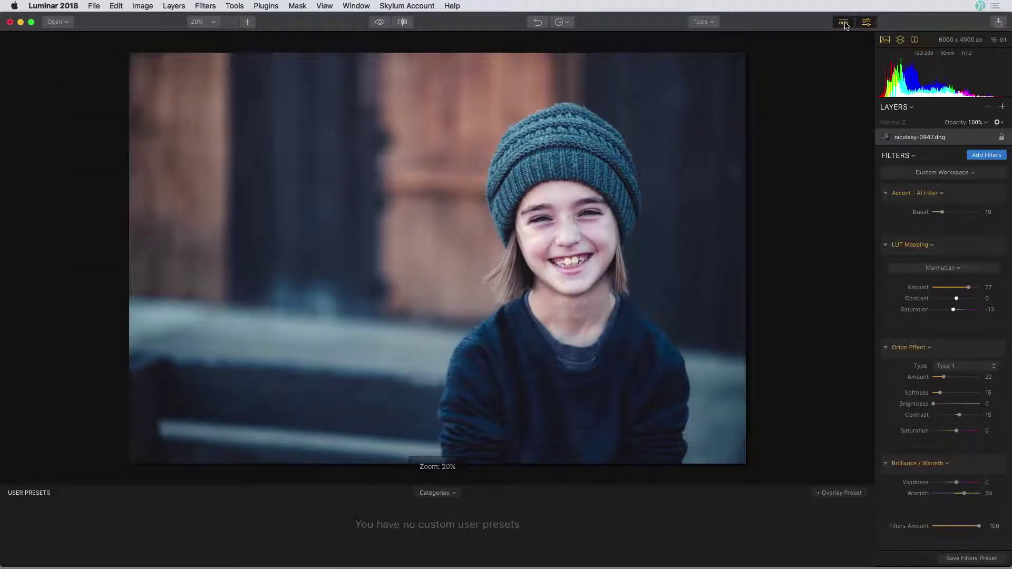
# Save the four-filter stack as a new named preset in the User presets category.
pyautogui.click(453, 493)
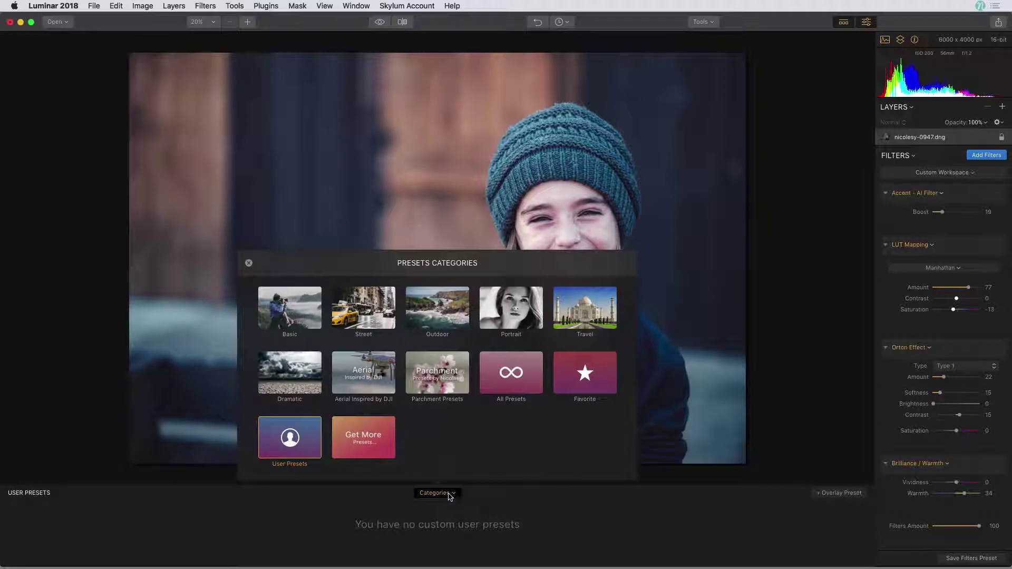
pyautogui.click(287, 434)
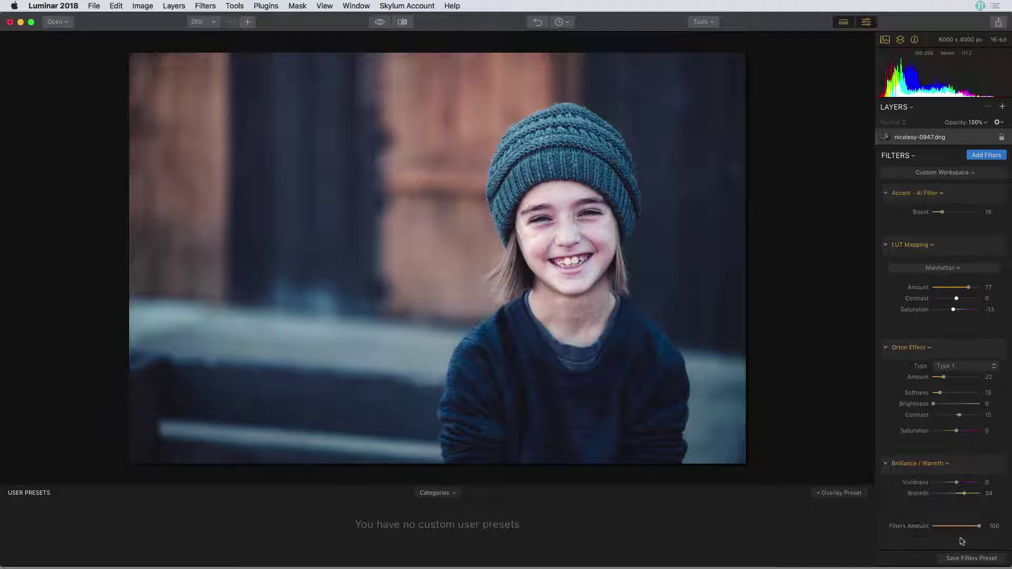
pyautogui.click(972, 558)
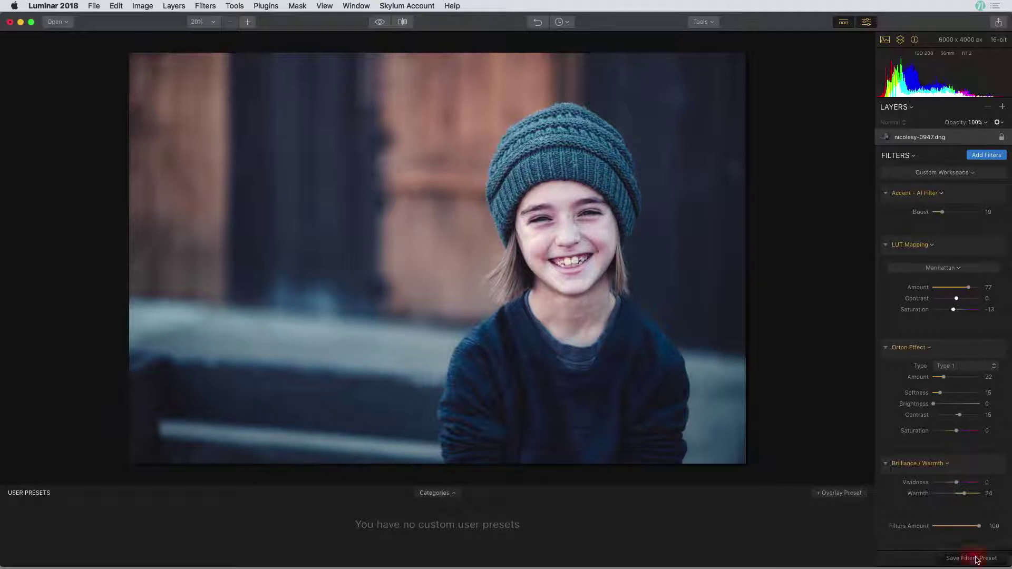
pyautogui.write('Ashlyn')
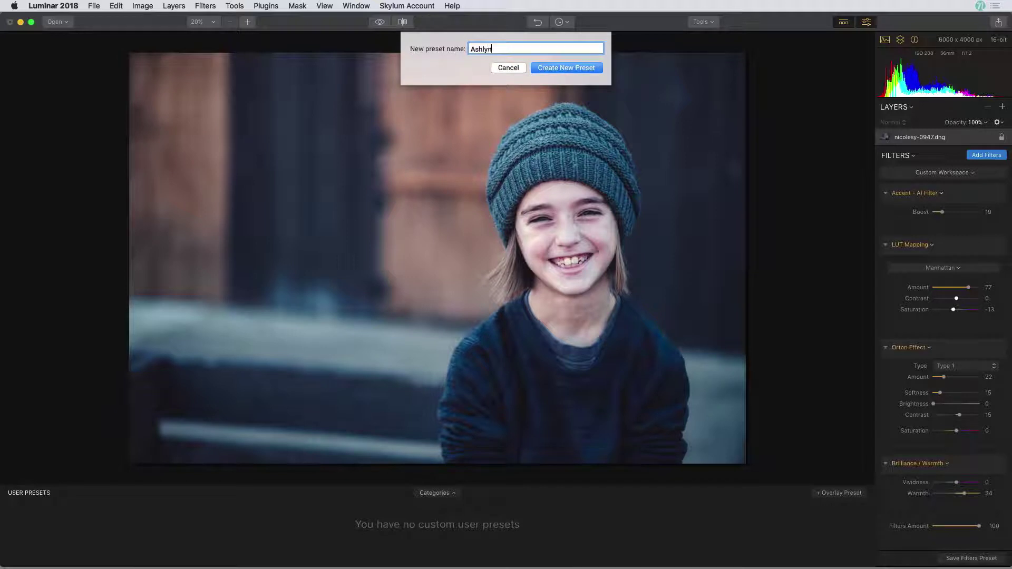
pyautogui.click(565, 67)
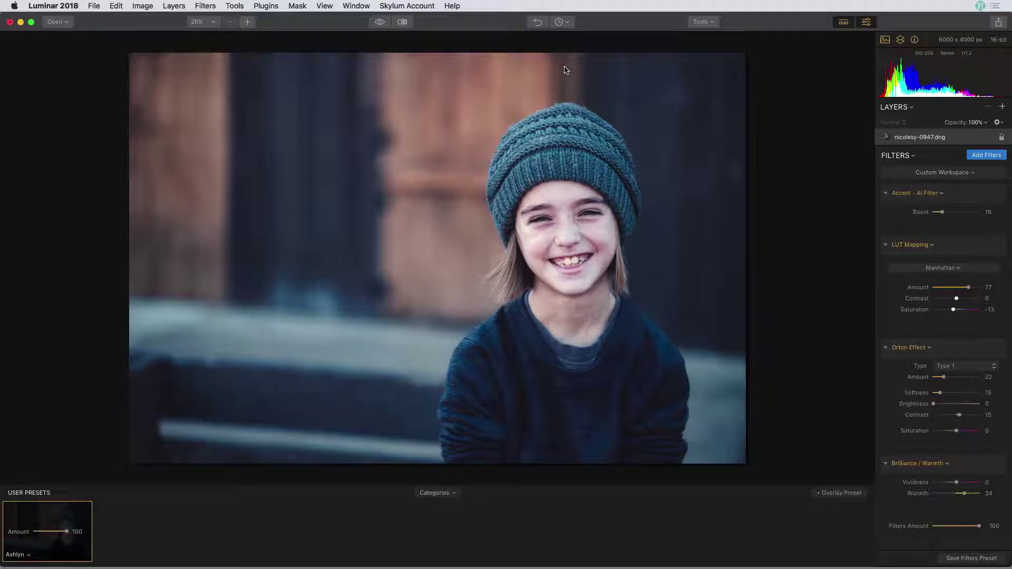
# Start Batch Processing and load all four DNG photos from the Batch Edit folder.
pyautogui.click(65, 23)
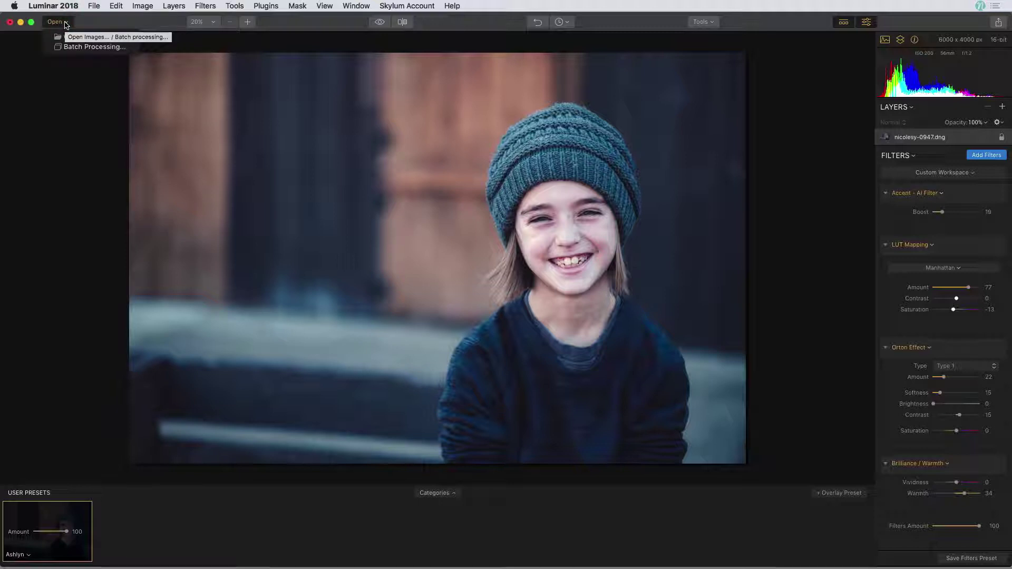
pyautogui.click(92, 47)
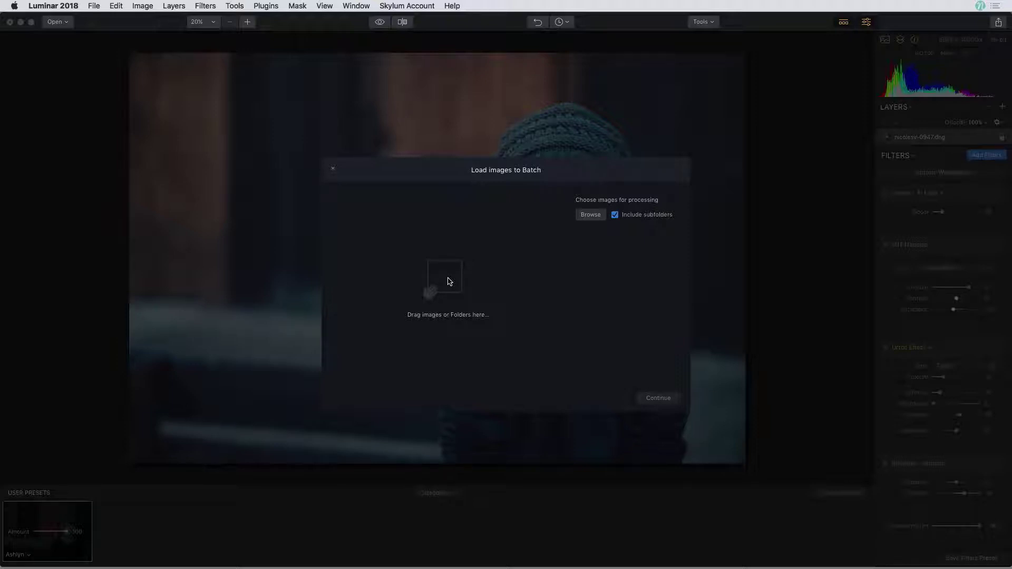
pyautogui.click(589, 214)
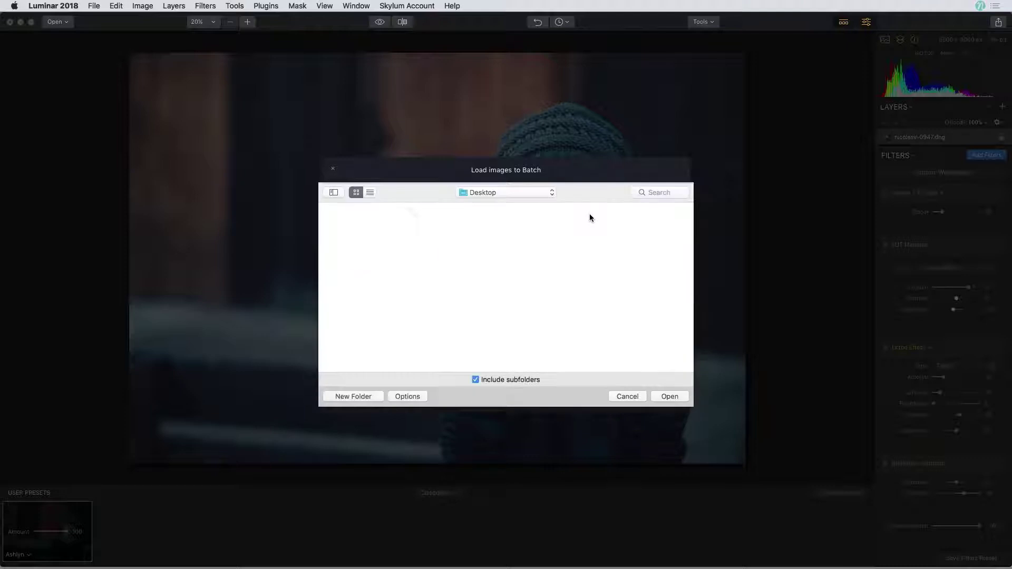
pyautogui.doubleClick(350, 226)
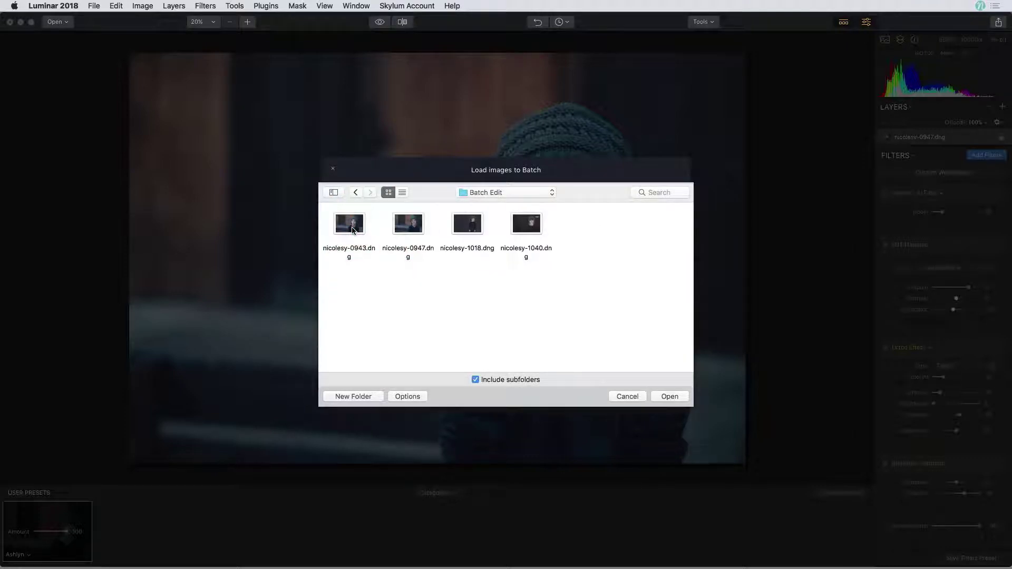
pyautogui.moveTo(523, 279); pyautogui.dragTo(350, 226)
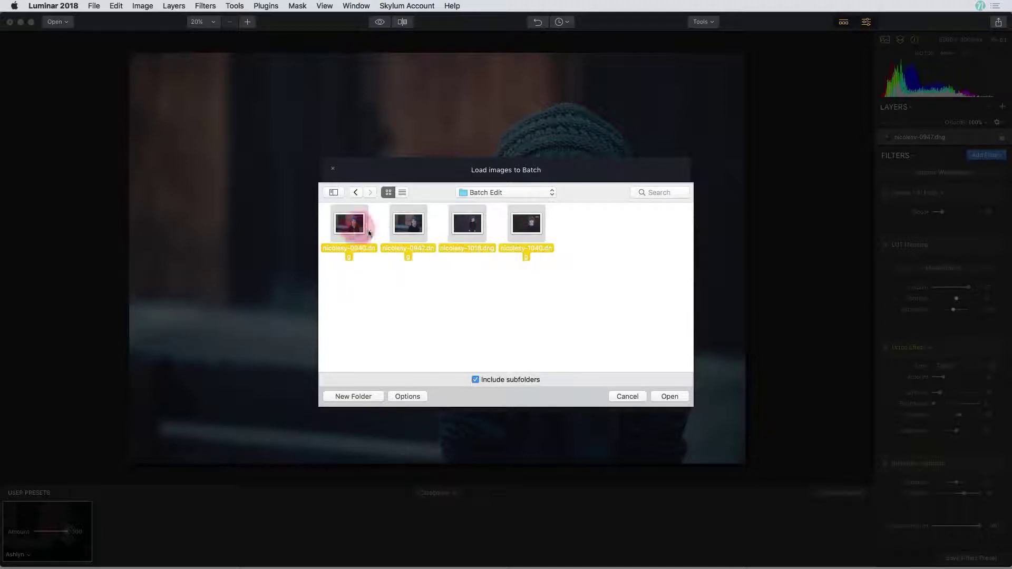
pyautogui.click(671, 396)
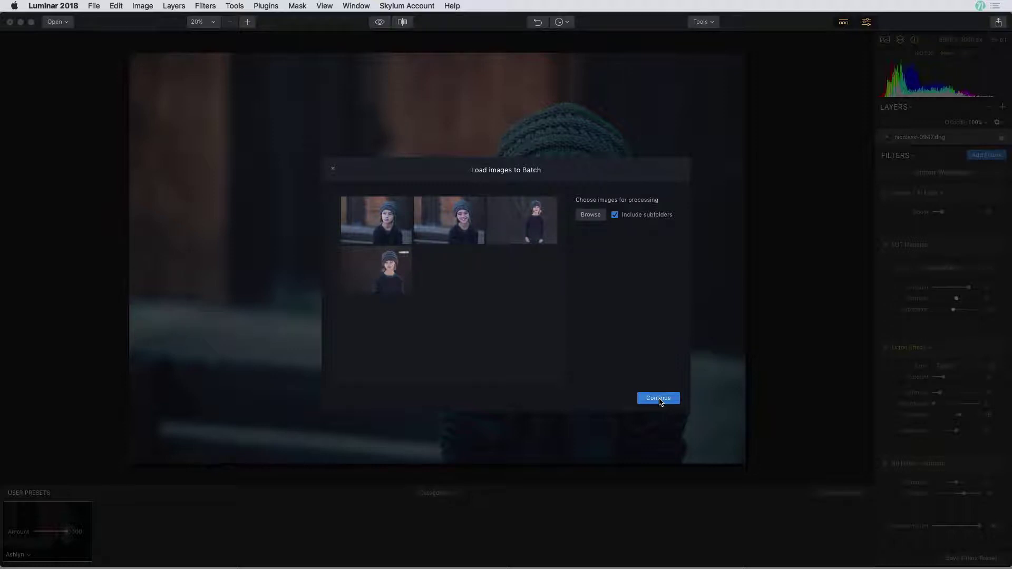
pyautogui.click(659, 398)
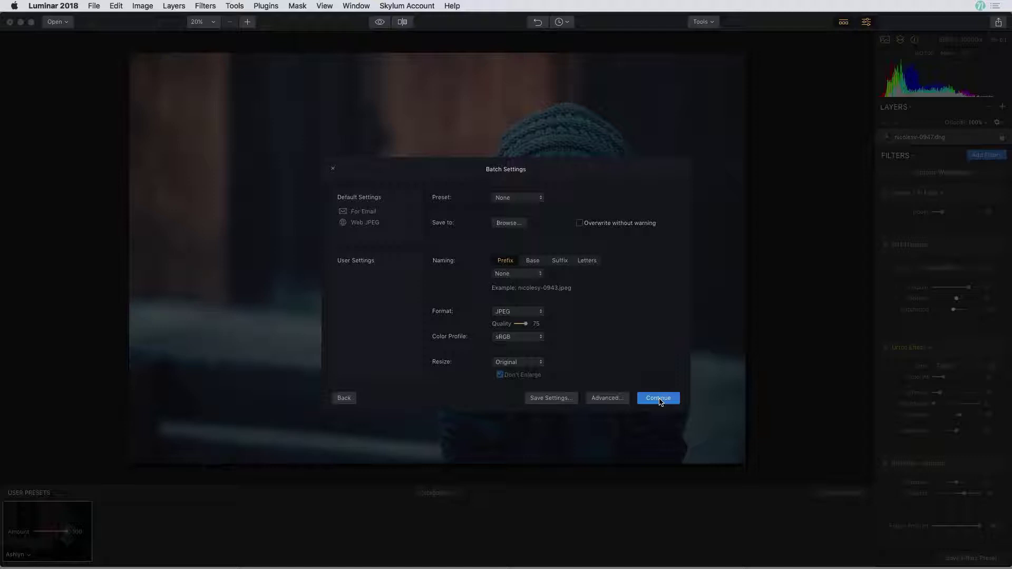
# Set the batch Preset category to User with the saved custom preset selected.
pyautogui.click(534, 198)
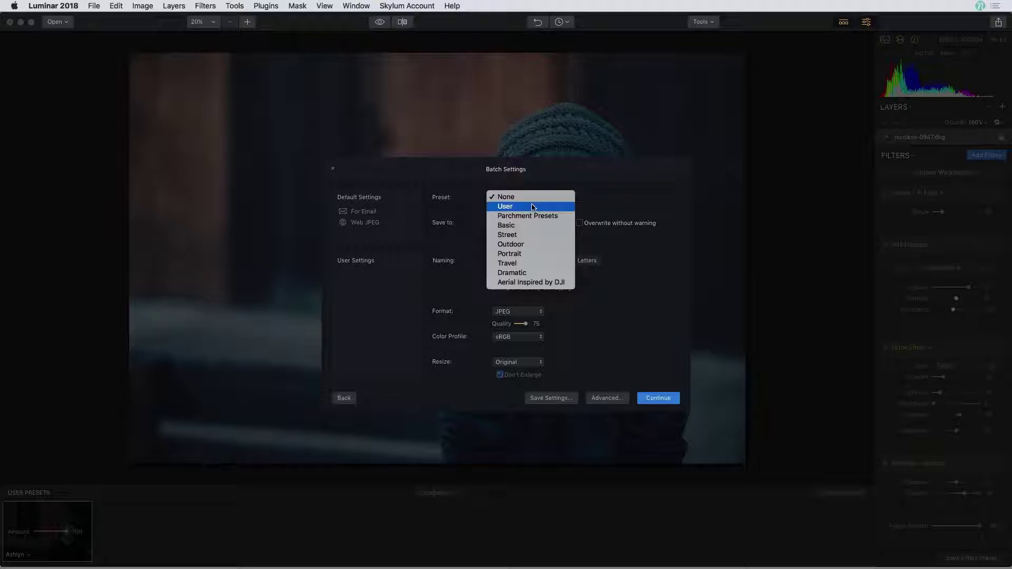
pyautogui.click(533, 207)
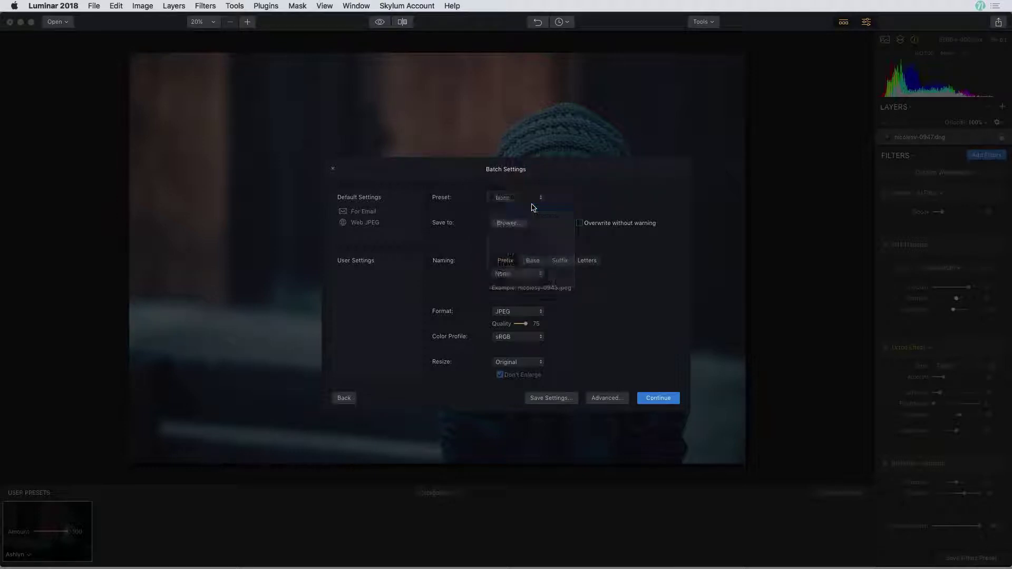
pyautogui.click(573, 203)
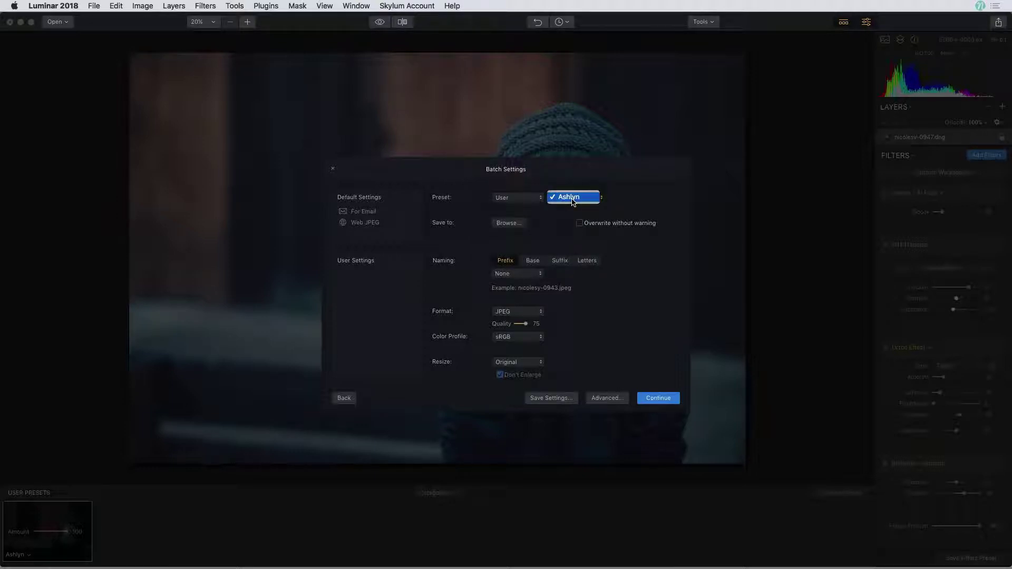
pyautogui.click(573, 202)
# Create a new edited-photos folder inside Batch Edit and use it as the output destination.
pyautogui.click(508, 222)
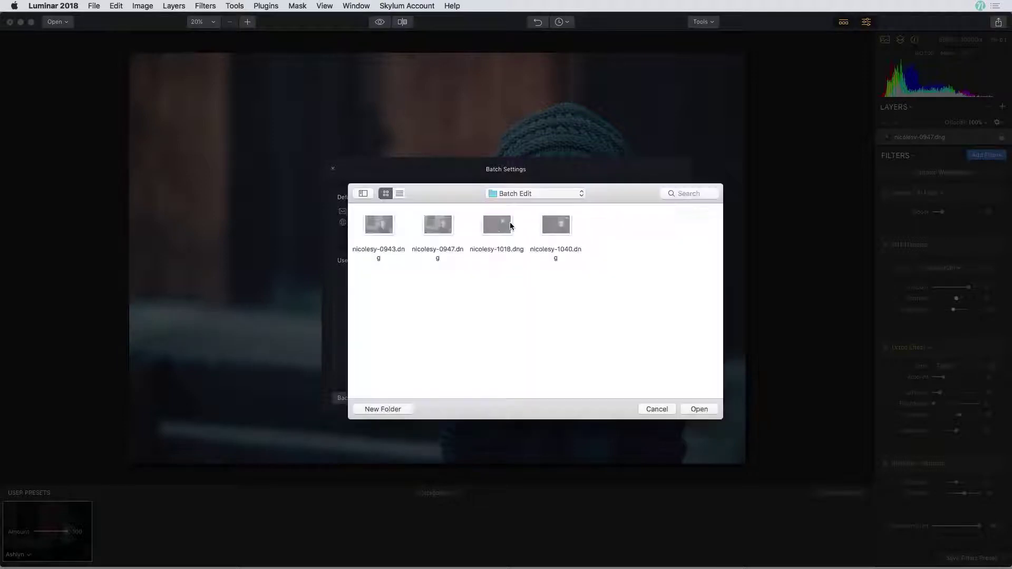
pyautogui.click(383, 409)
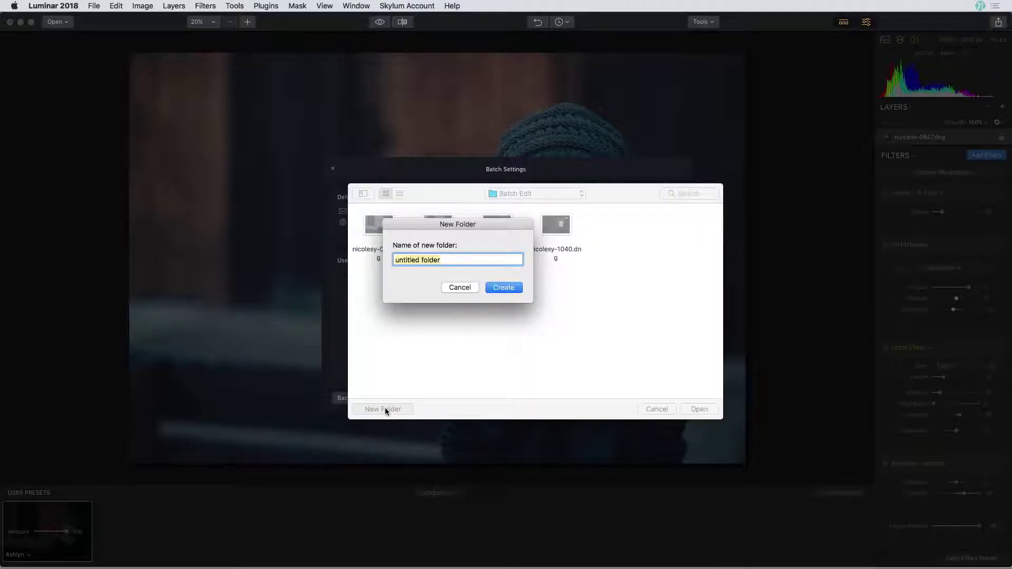
pyautogui.write('Ashlyn Edited Photos')
pyautogui.press('Return')
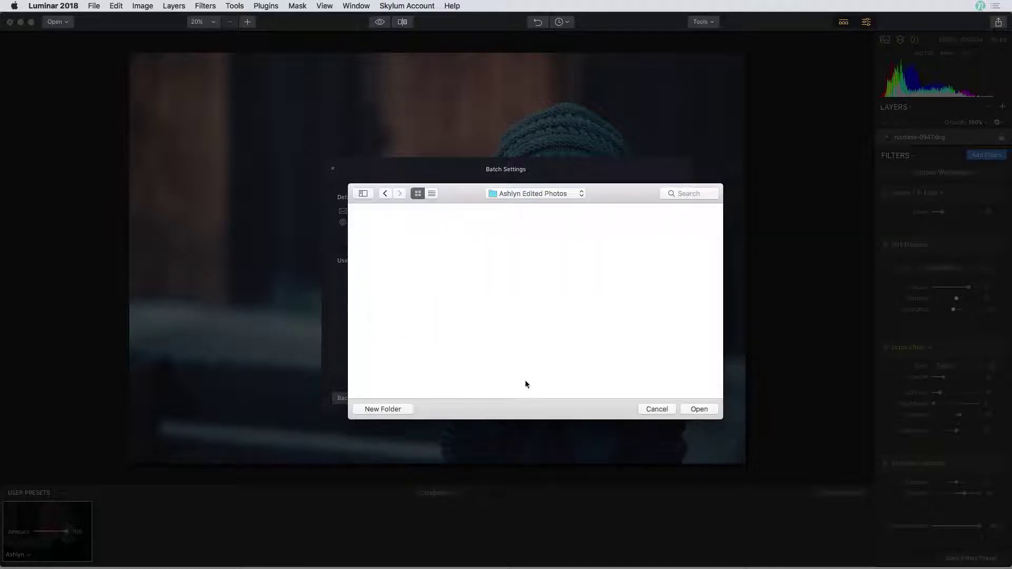
pyautogui.click(703, 409)
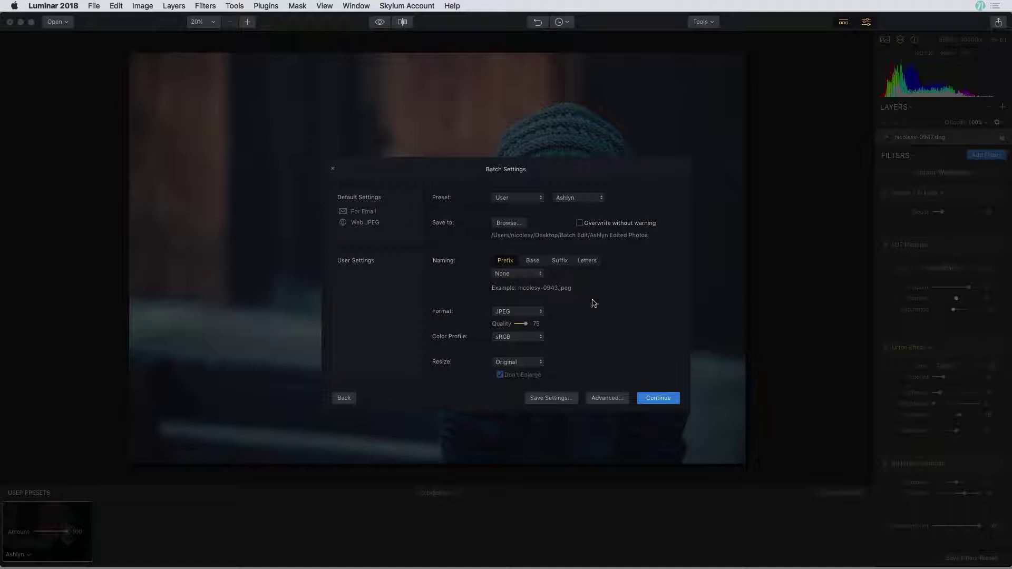
# Start batch processing the four photos with the saved preset.
pyautogui.click(658, 399)
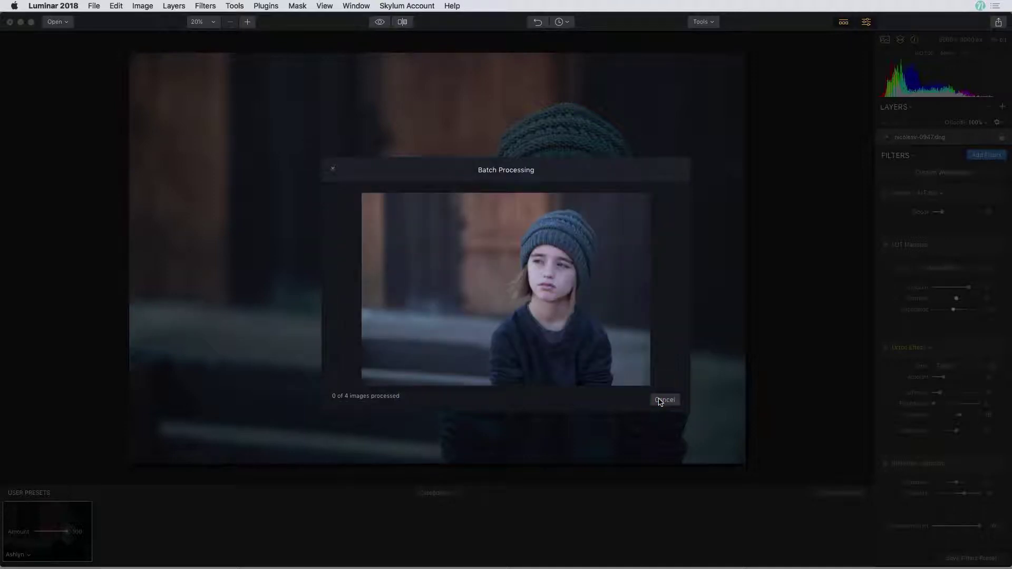